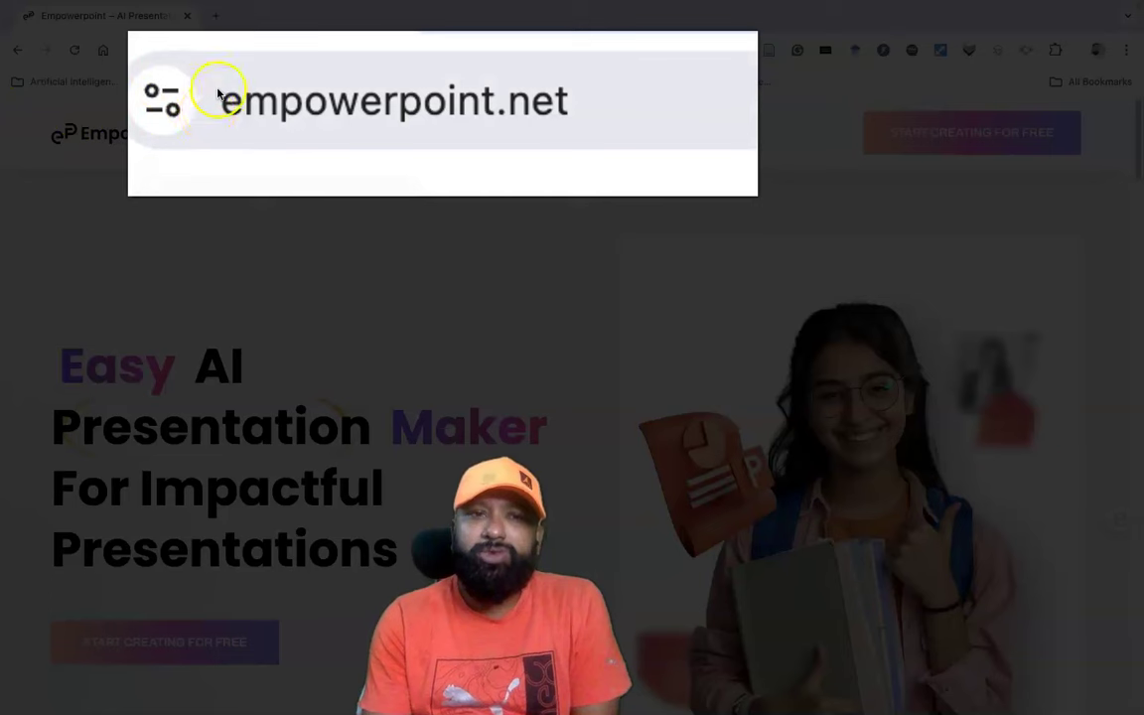
Select the empowerpoint.net URL in the browser address bar on the Empowerpoint landing page
{"action": "left_click", "coordinate": [648, 80]}
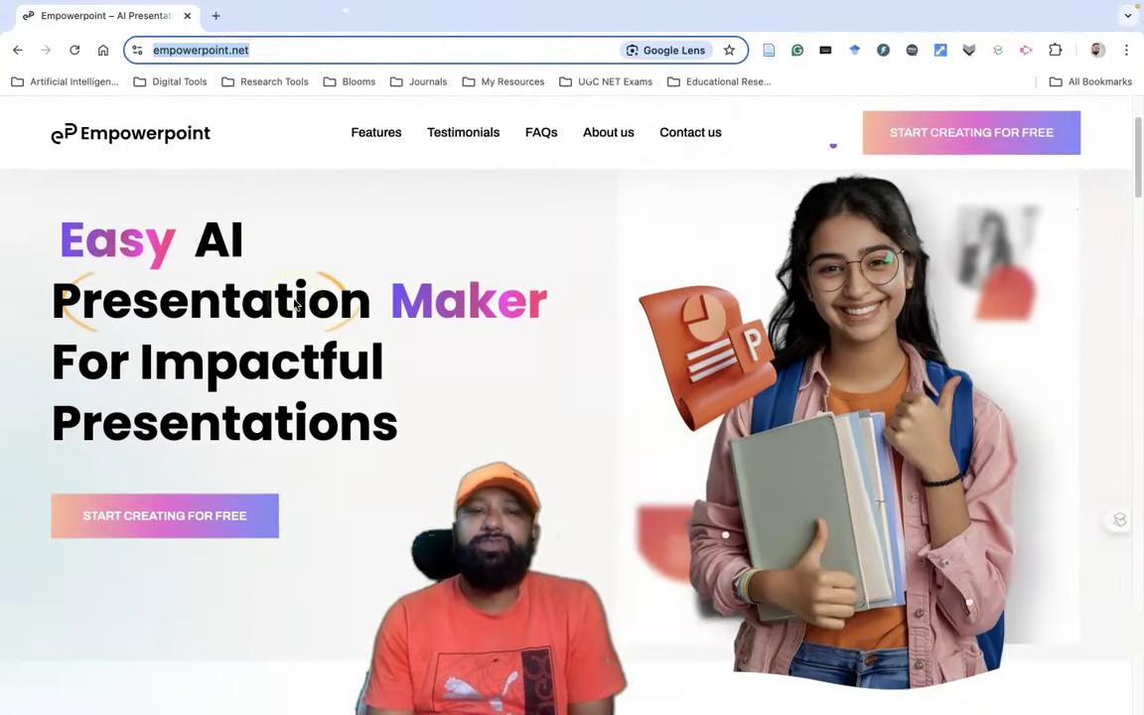
Scroll down through the landing page's features and testimonials, then back up
{"action": "scroll", "coordinate": [248, 298], "scroll_direction": "down", "scroll_amount": 2}
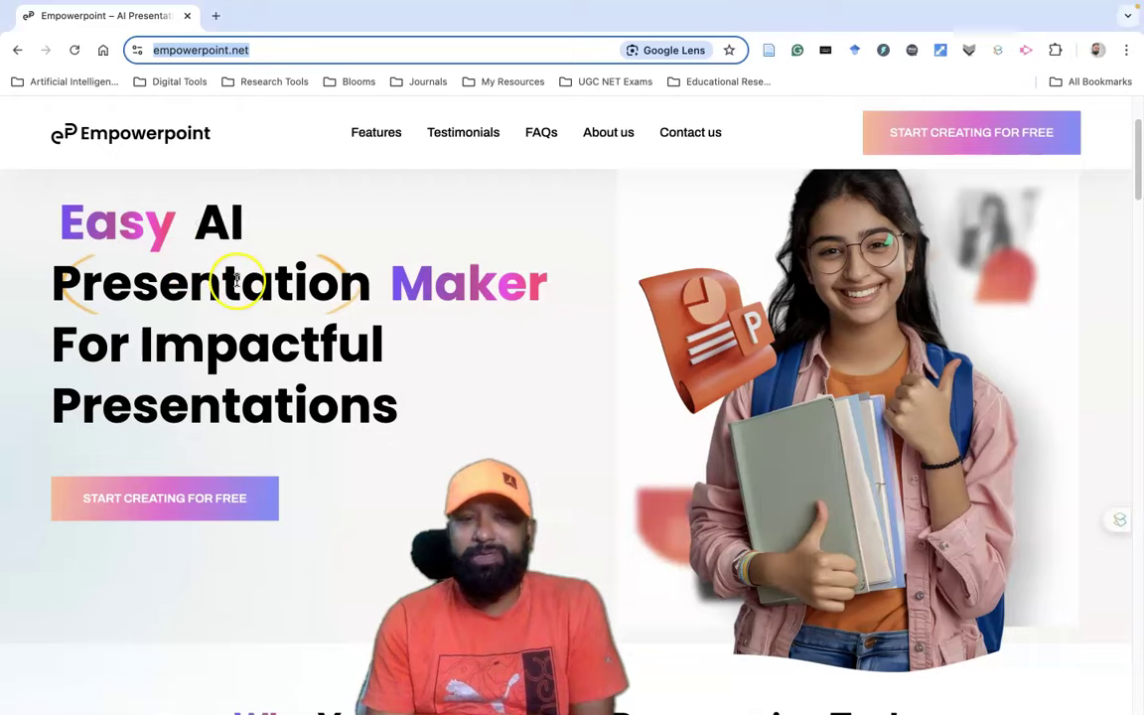
{"action": "scroll", "coordinate": [260, 385], "scroll_direction": "down", "scroll_amount": 5}
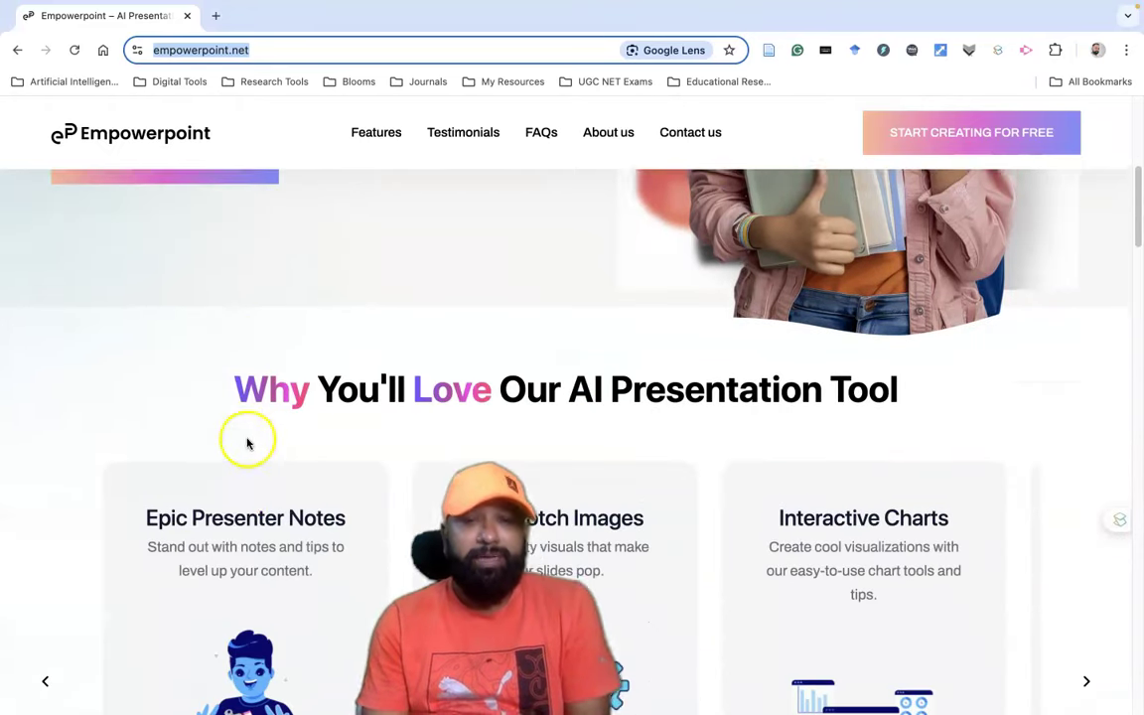
{"action": "scroll", "coordinate": [241, 463], "scroll_direction": "down", "scroll_amount": 2}
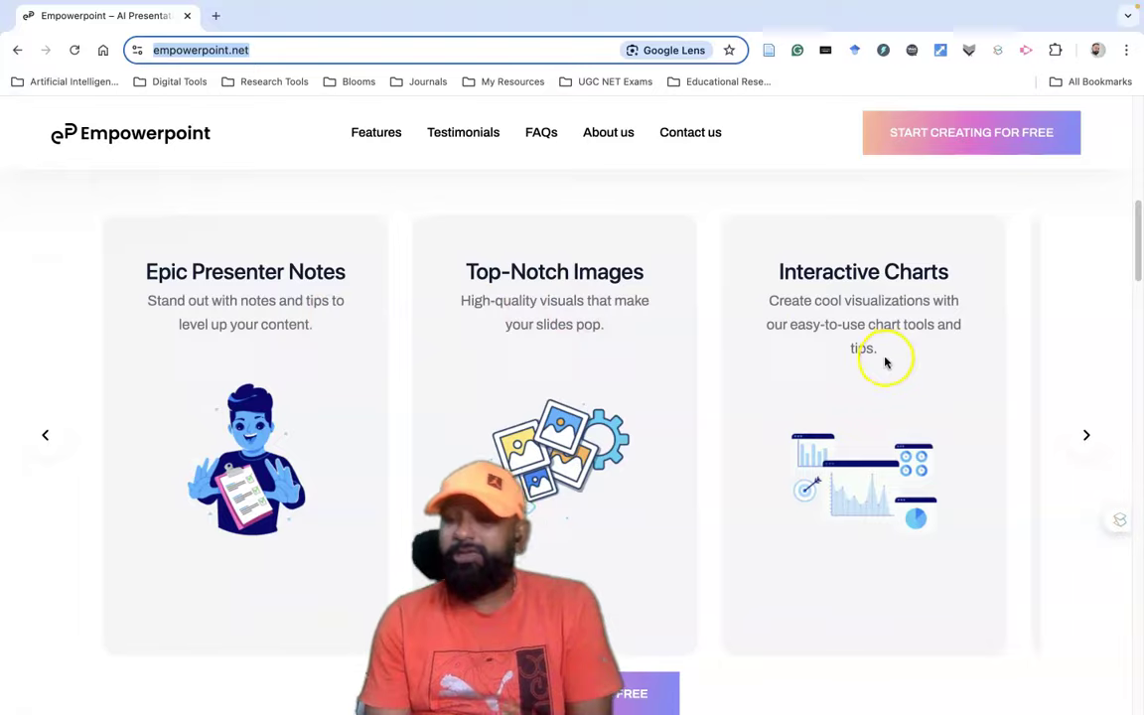
{"action": "scroll", "coordinate": [844, 372], "scroll_direction": "down", "scroll_amount": 8}
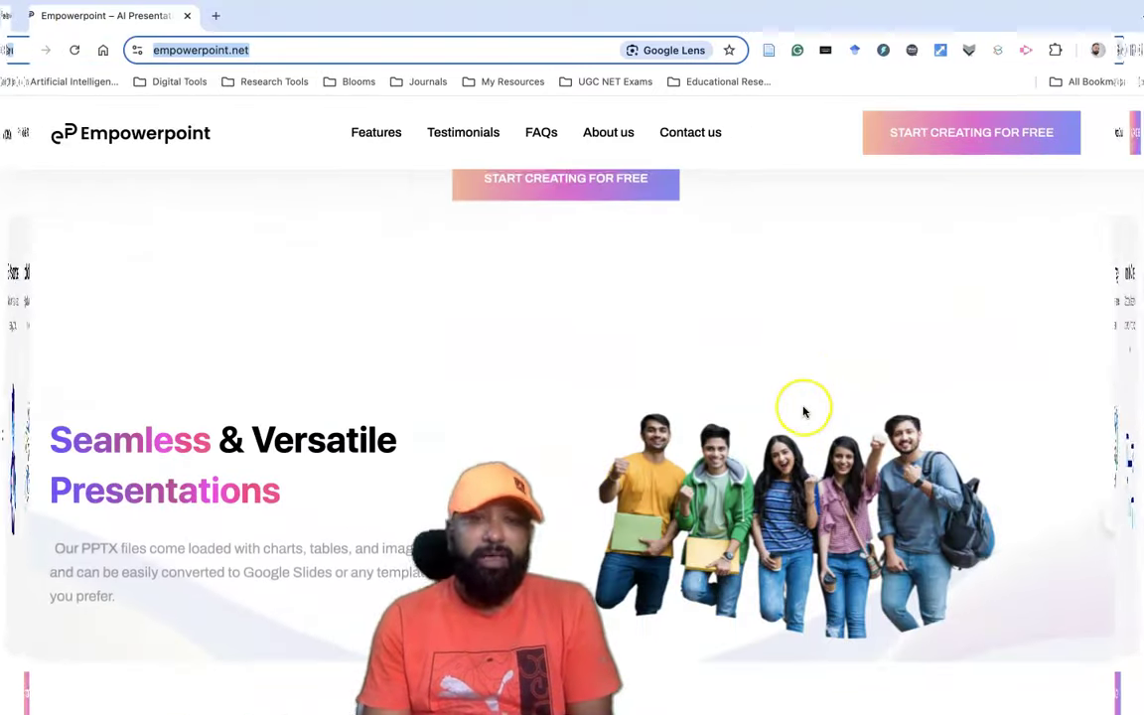
{"action": "scroll", "coordinate": [804, 412], "scroll_direction": "down", "scroll_amount": 8}
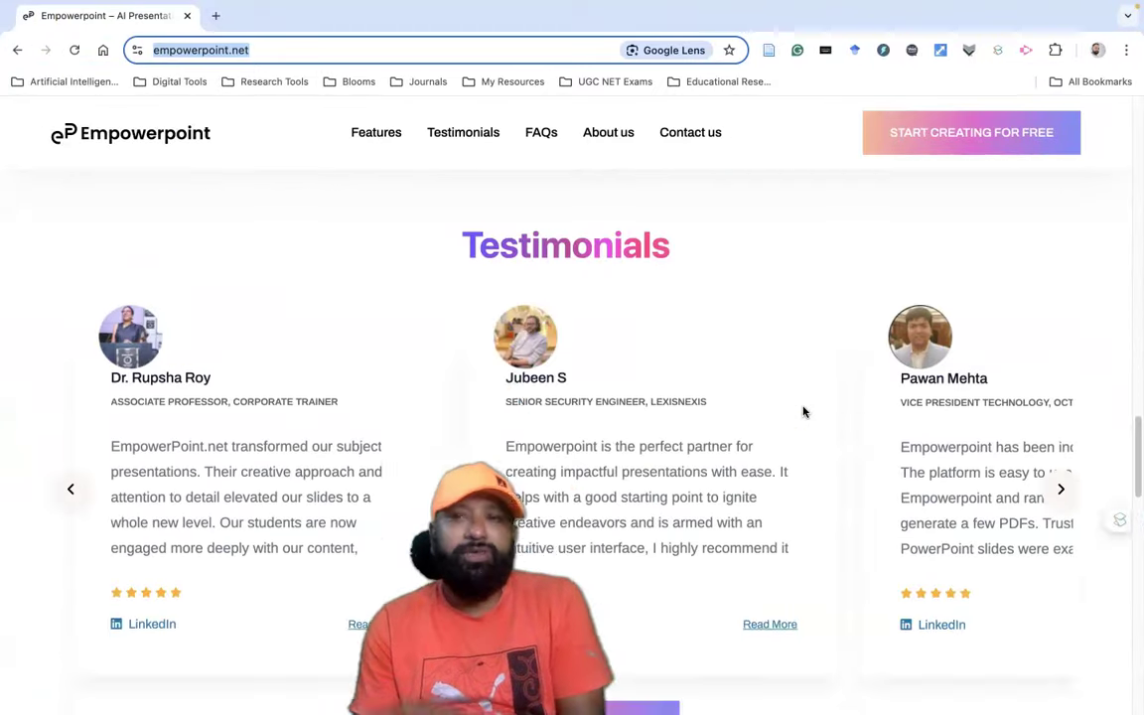
{"action": "scroll", "coordinate": [804, 412], "scroll_direction": "down", "scroll_amount": 2}
{"action": "scroll", "coordinate": [804, 412], "scroll_direction": "up", "scroll_amount": 20}
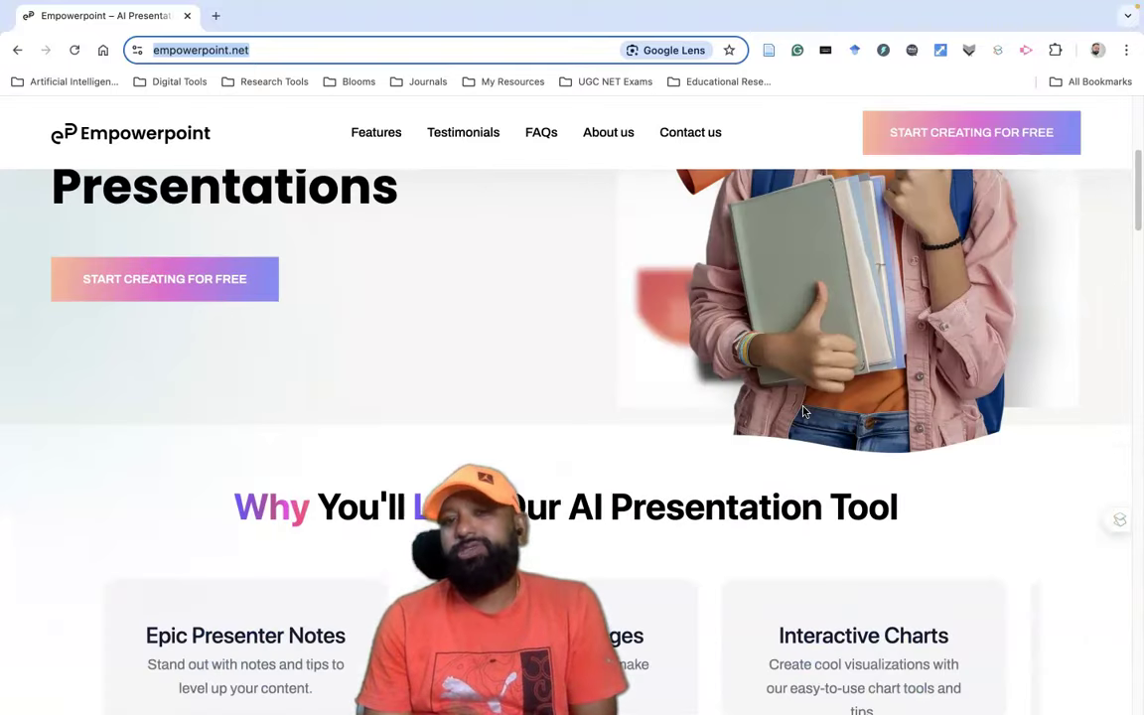
{"action": "scroll", "coordinate": [804, 412], "scroll_direction": "up", "scroll_amount": 3}
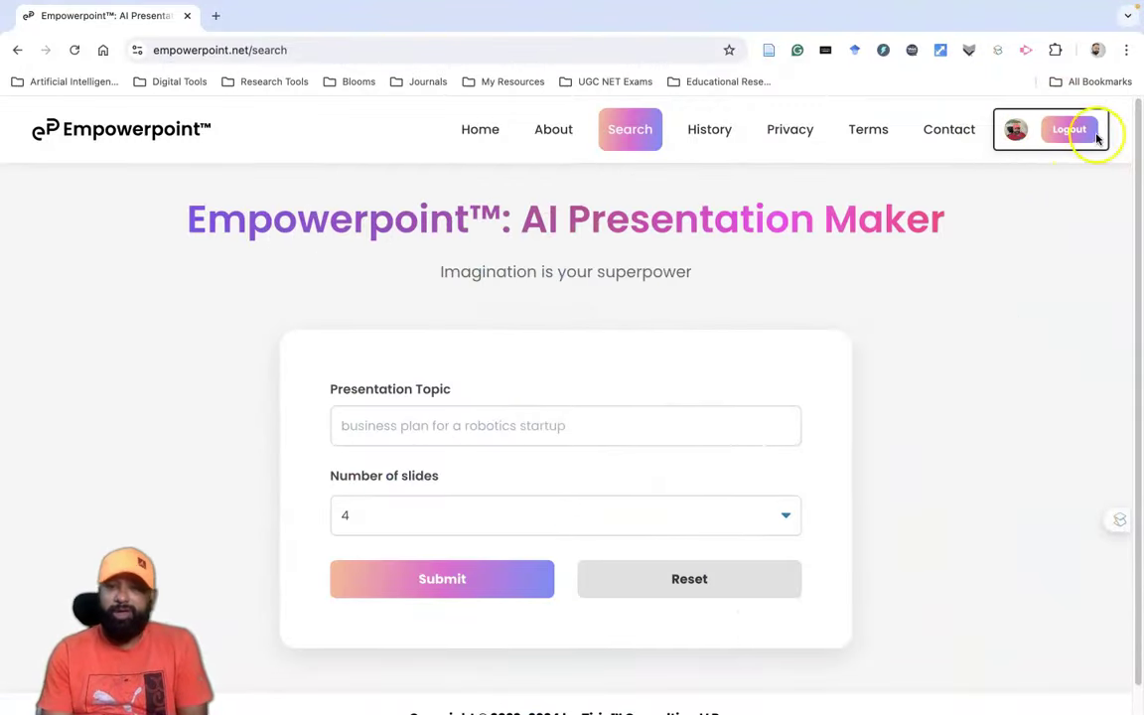
Enter the topic 'Environmental Awareness', choose 9 slides, and submit the request
{"action": "left_click", "coordinate": [477, 425]}
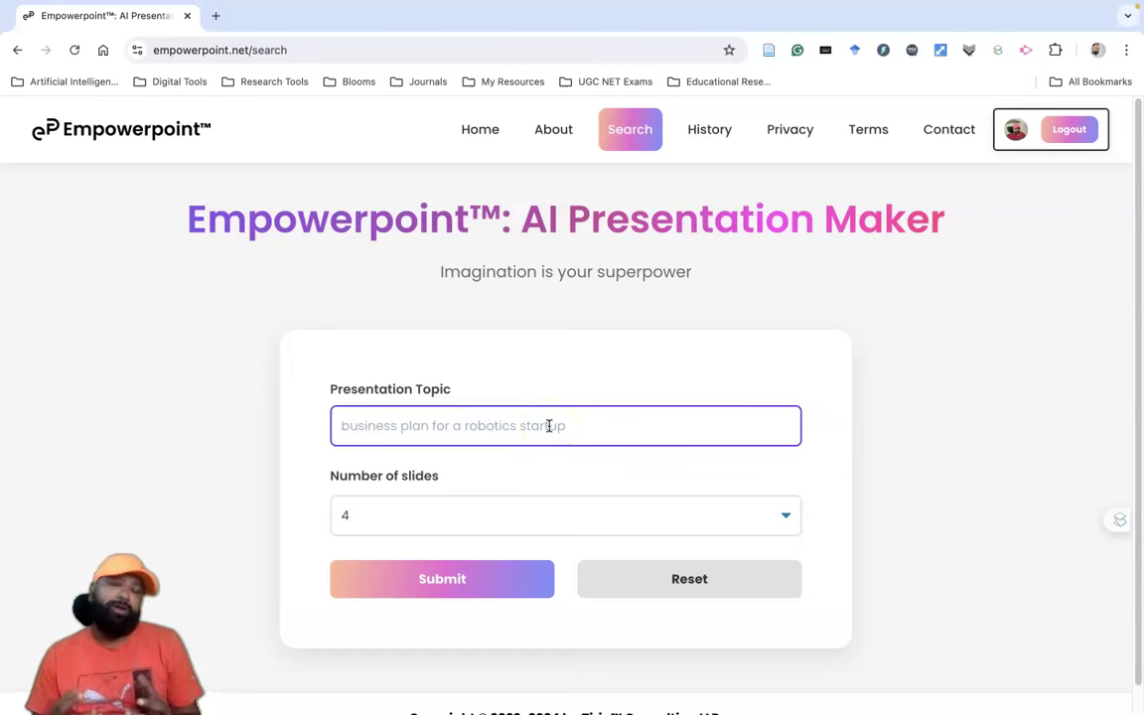
{"action": "type", "text": "Environmental Awareness"}
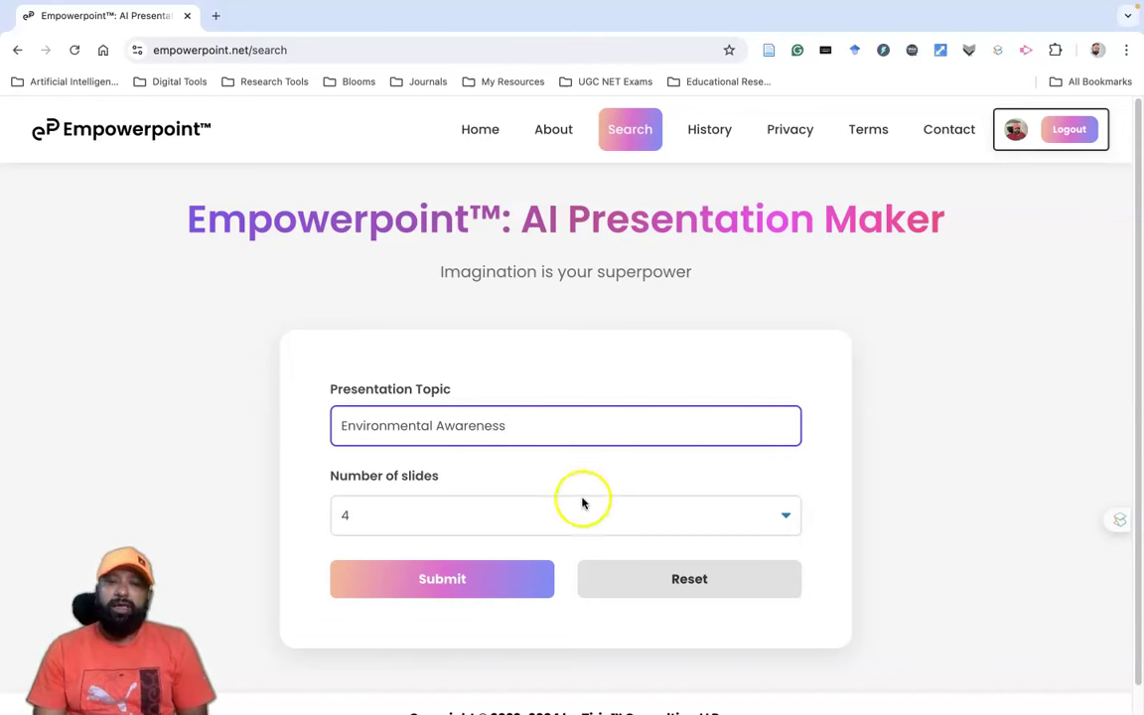
{"action": "left_click", "coordinate": [458, 523]}
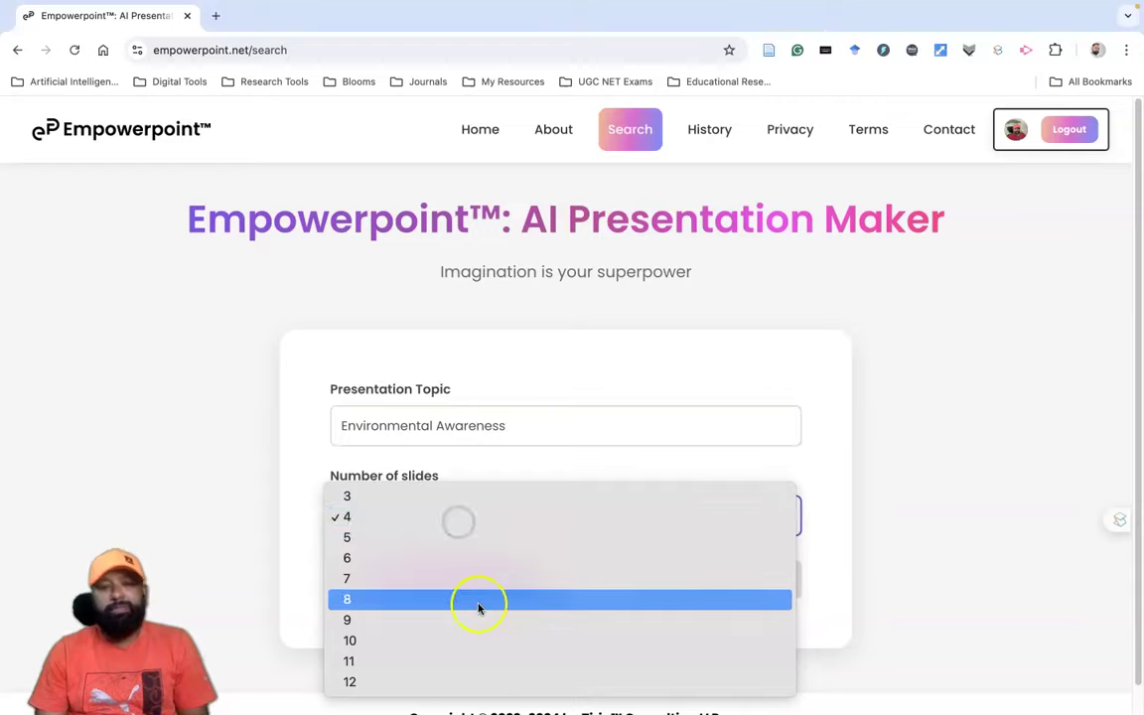
{"action": "left_click", "coordinate": [395, 619]}
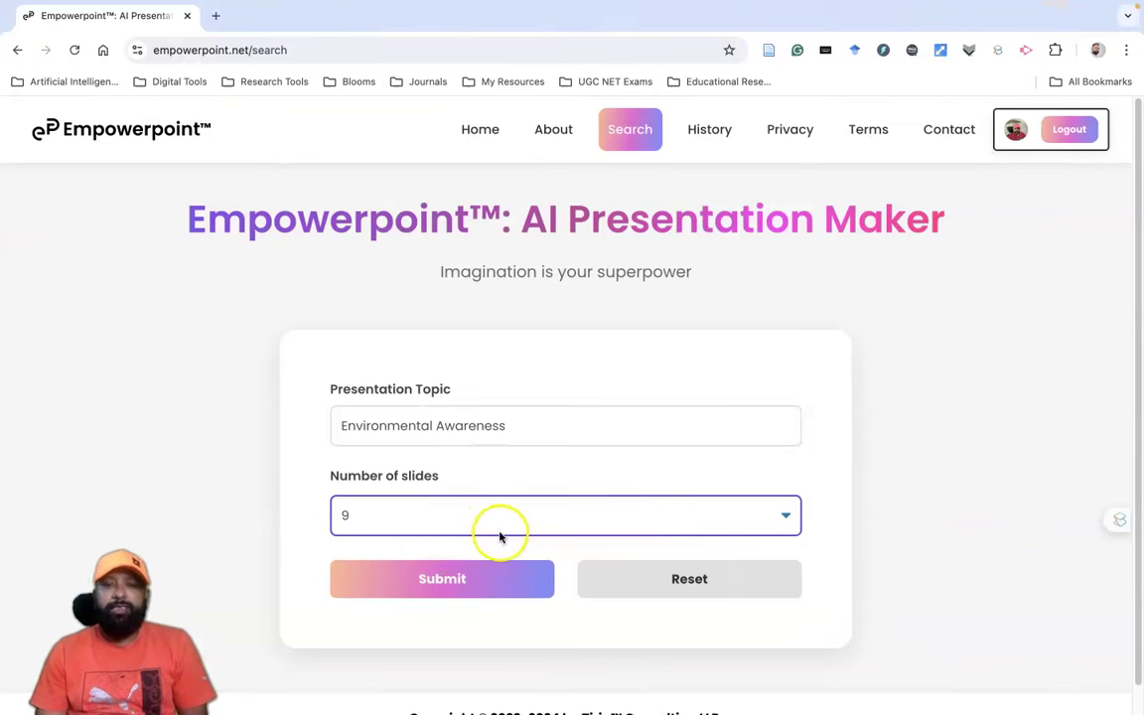
{"action": "left_click", "coordinate": [463, 580]}
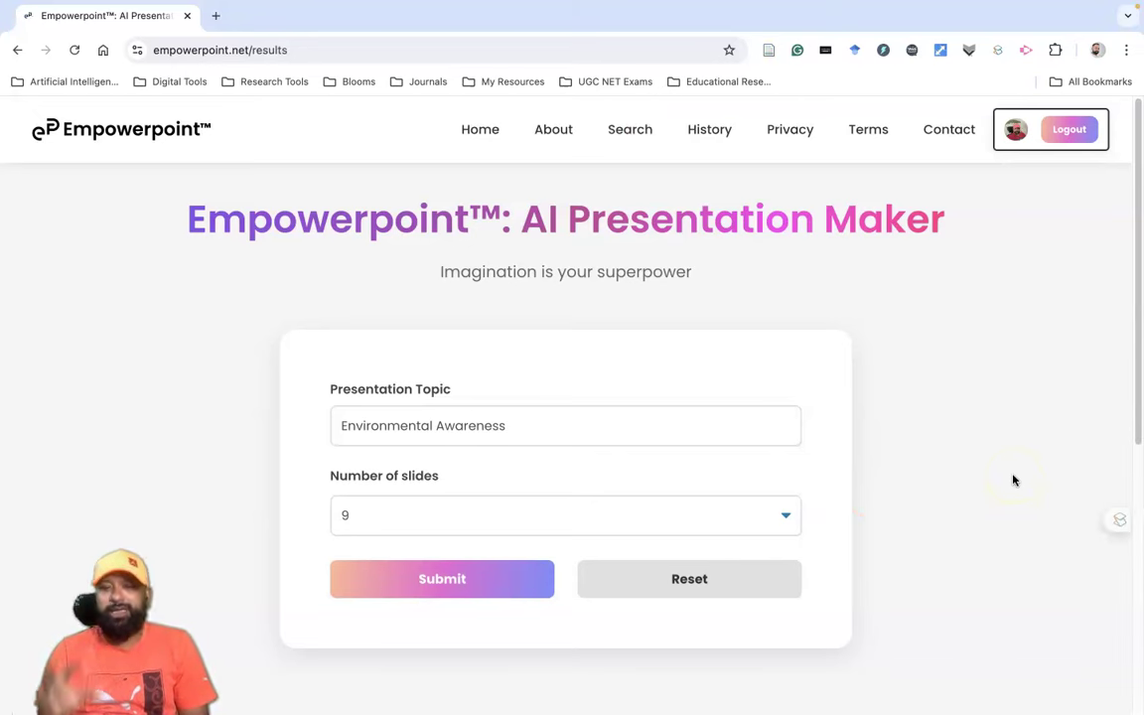
Scroll down to the queued Environmental Awareness request in the results table
{"action": "scroll", "coordinate": [1013, 480], "scroll_direction": "down", "scroll_amount": 5}
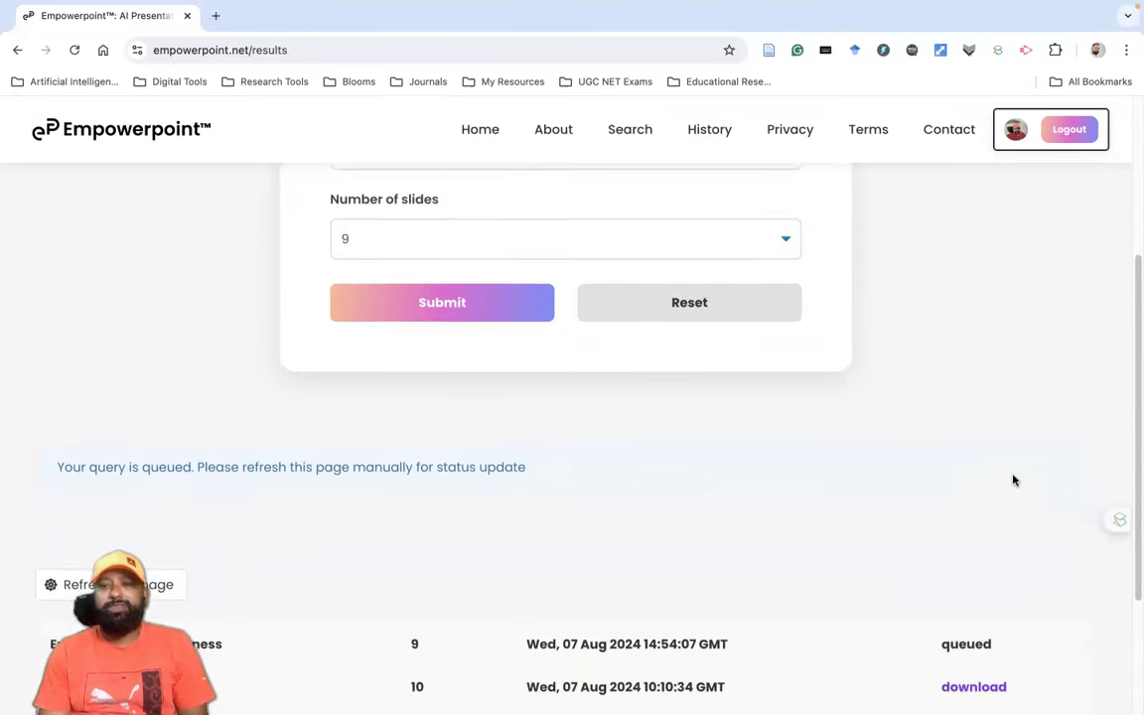
{"action": "scroll", "coordinate": [1012, 480], "scroll_direction": "down", "scroll_amount": 3}
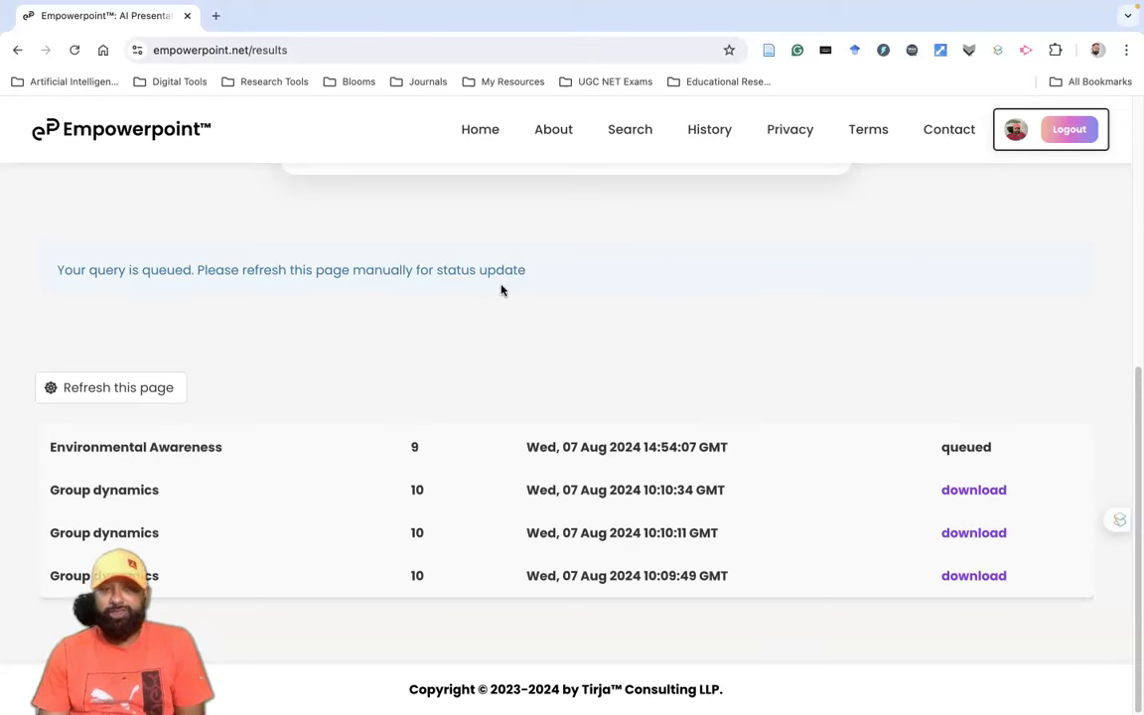
Reload the results page, then download output (1).pptx and open it in PowerPoint
{"action": "left_click", "coordinate": [77, 50]}
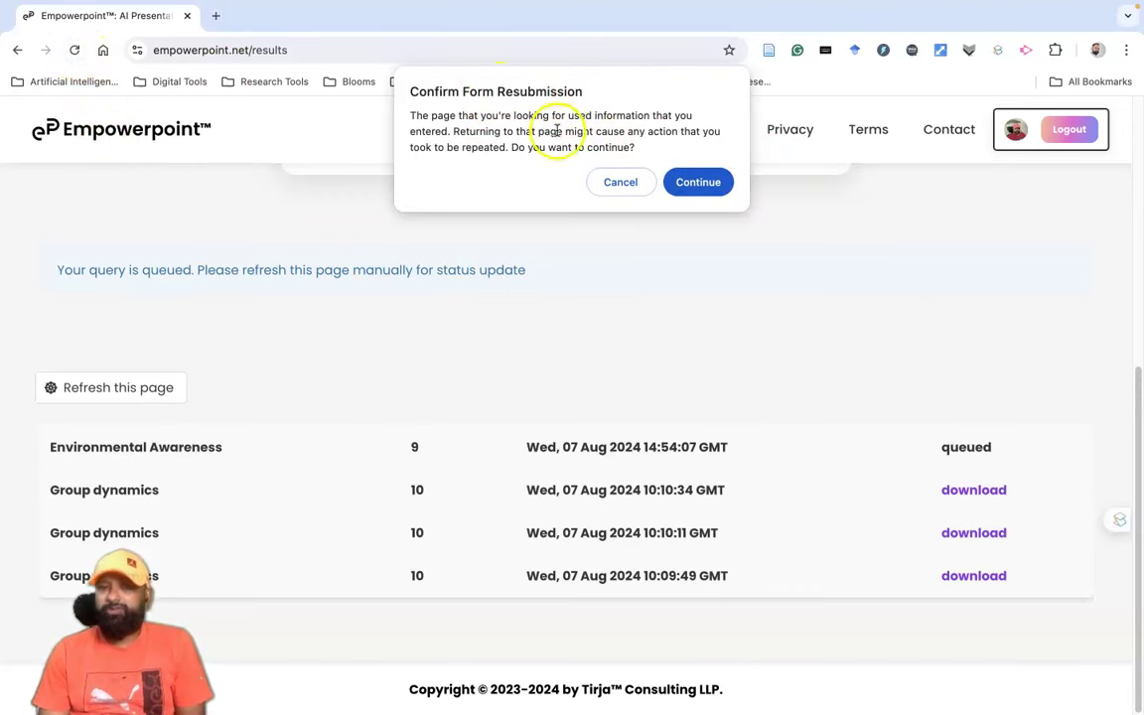
{"action": "left_click", "coordinate": [696, 182]}
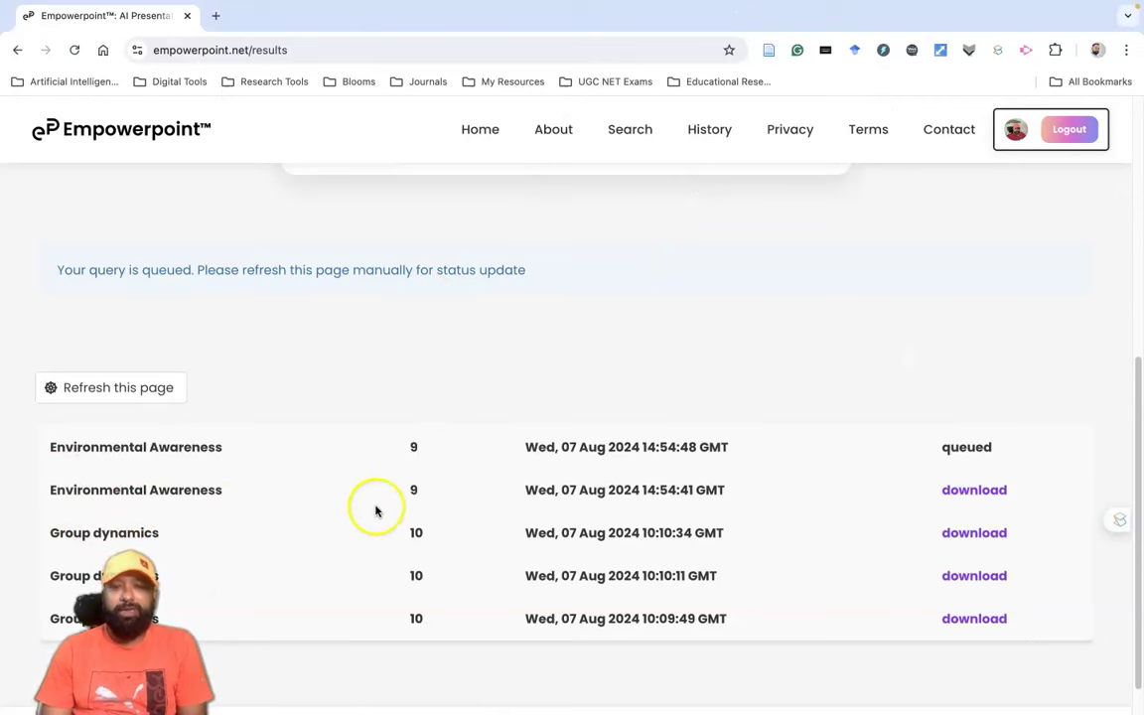
{"action": "left_click", "coordinate": [993, 495]}
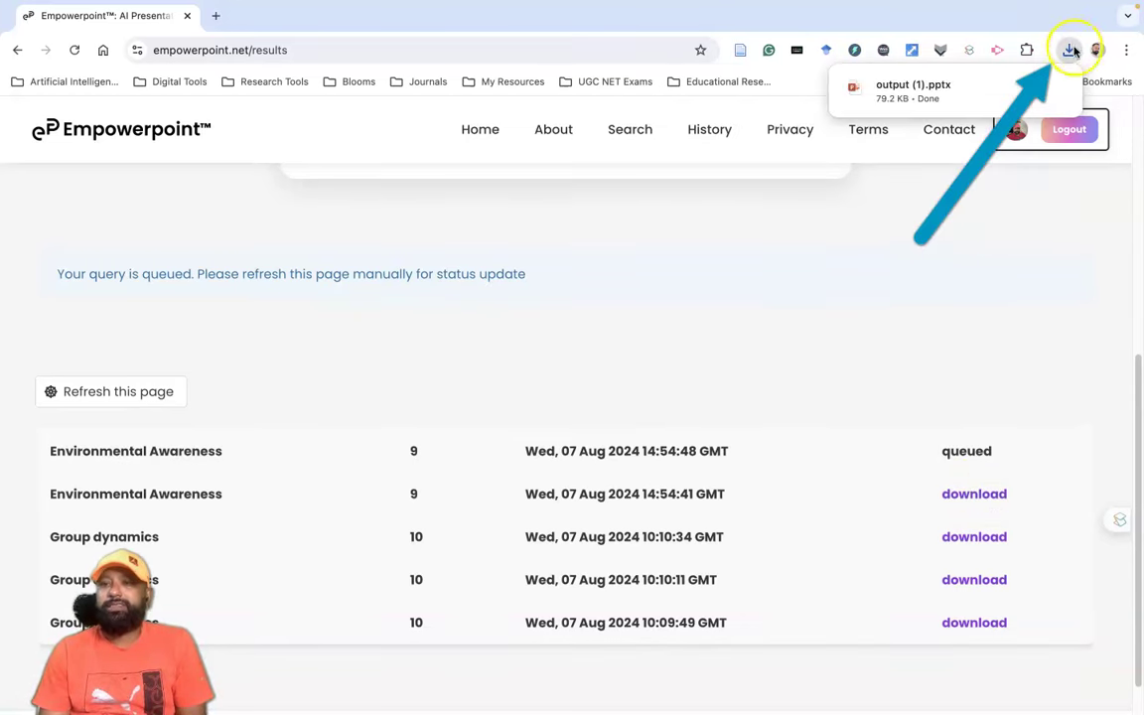
{"action": "mouse_move", "coordinate": [953, 87]}
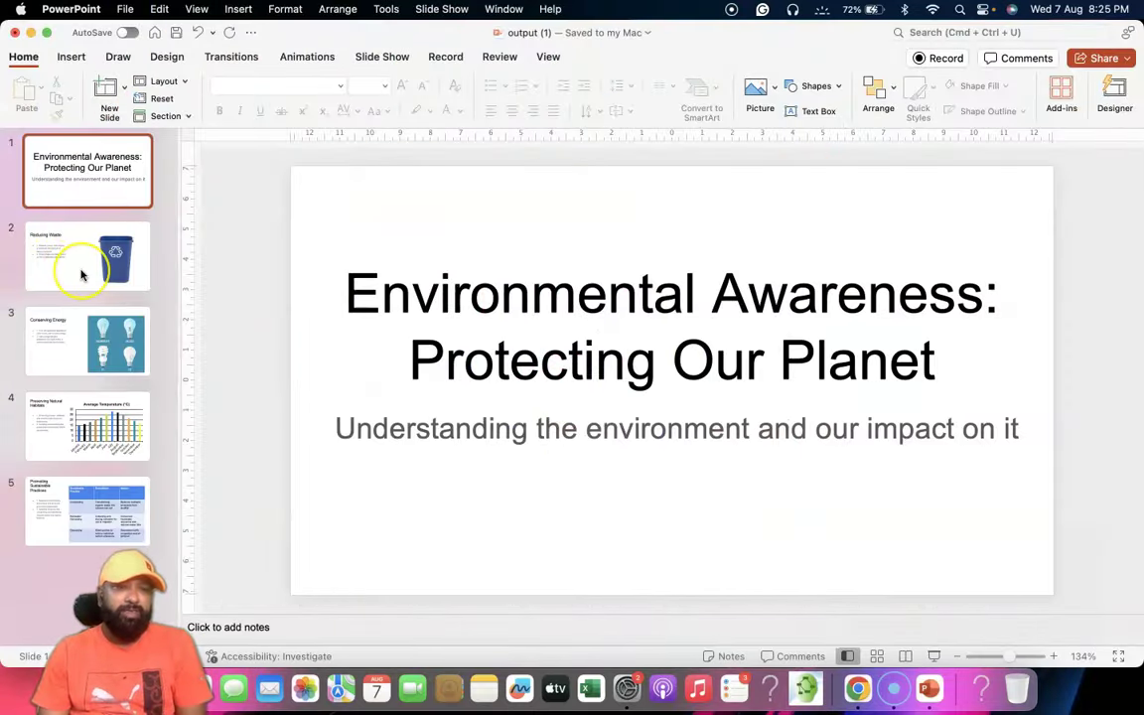
{"action": "left_click", "coordinate": [84, 177]}
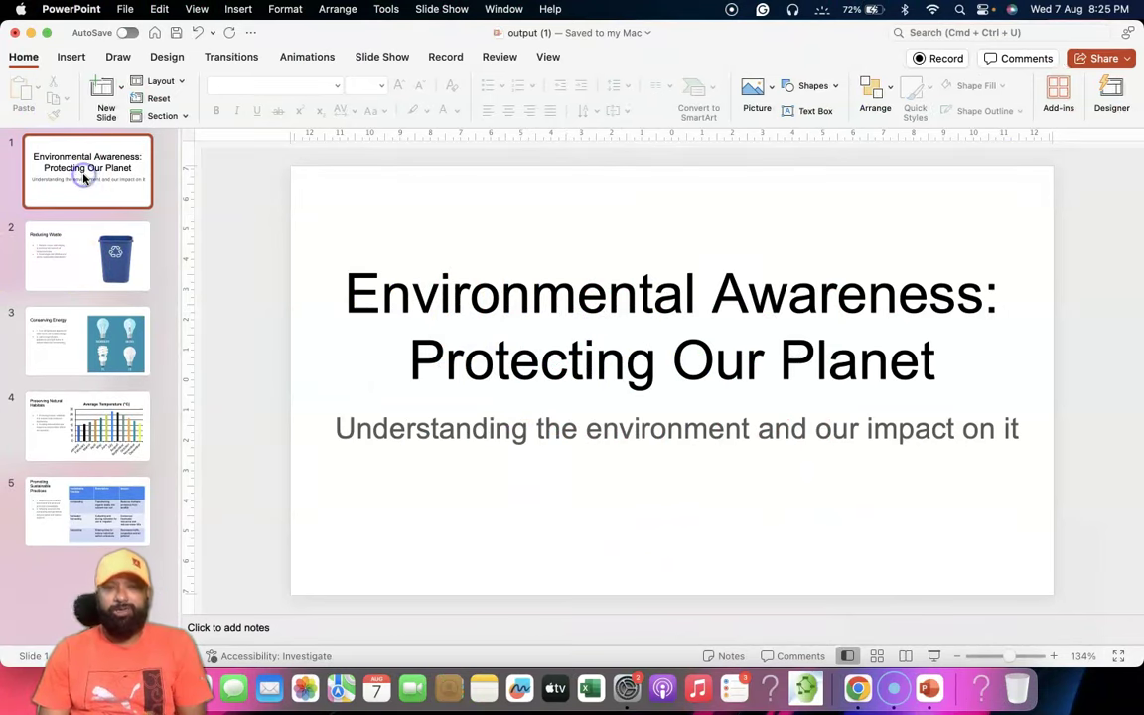
Review the Reducing Waste, Conserving Energy, Preserving Natural Habitats and Promoting Sustainable Practices slides
{"action": "left_click", "coordinate": [81, 244]}
{"action": "left_click", "coordinate": [69, 323]}
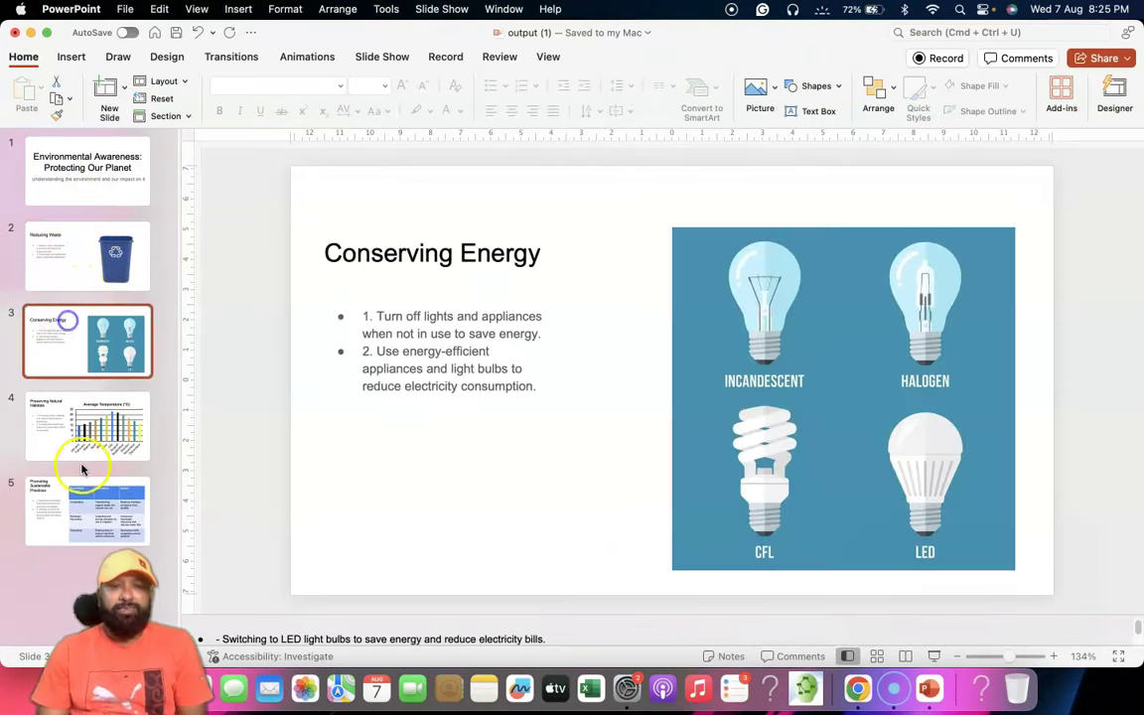
{"action": "left_click", "coordinate": [69, 399]}
{"action": "left_click", "coordinate": [74, 518]}
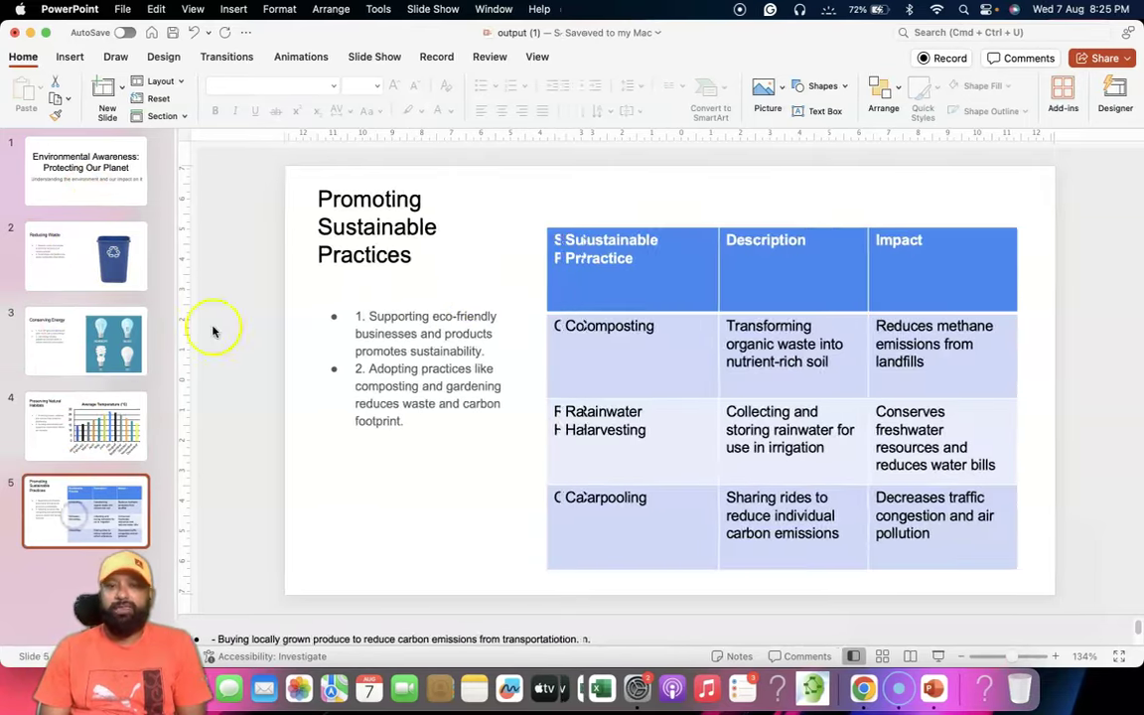
Select all bullet text on slide 5, then return to the title slide and the Slide Show tab
{"action": "left_click", "coordinate": [390, 316]}
{"action": "key", "text": "super+a"}
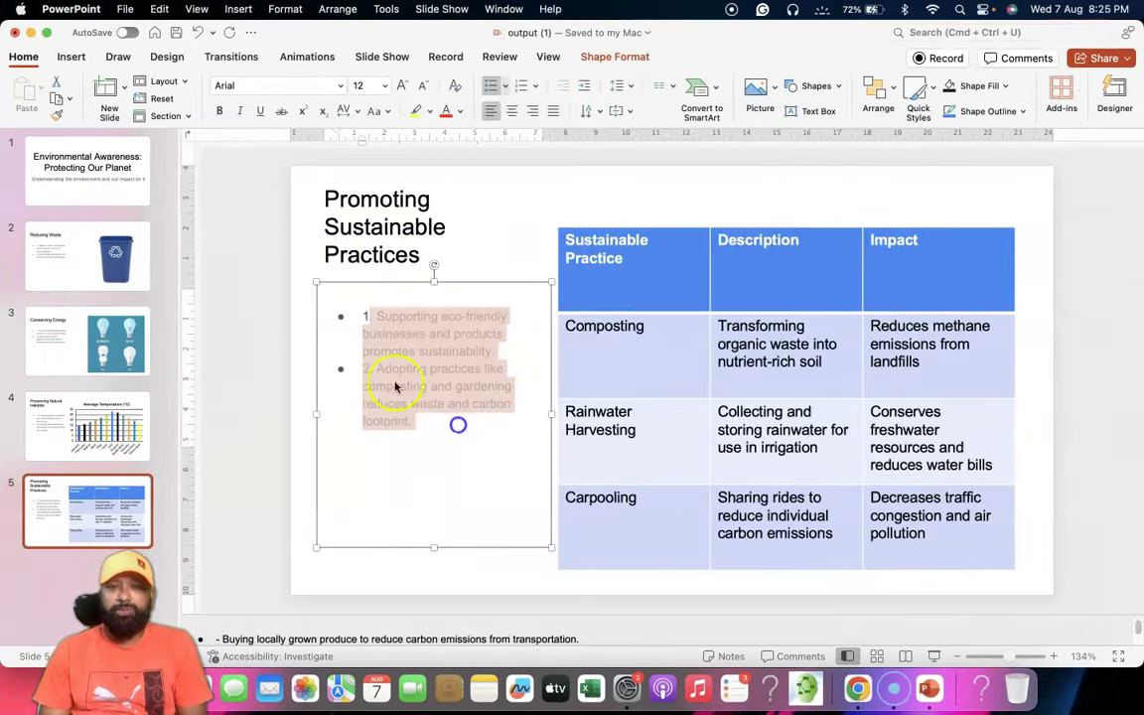
{"action": "left_click", "coordinate": [82, 181]}
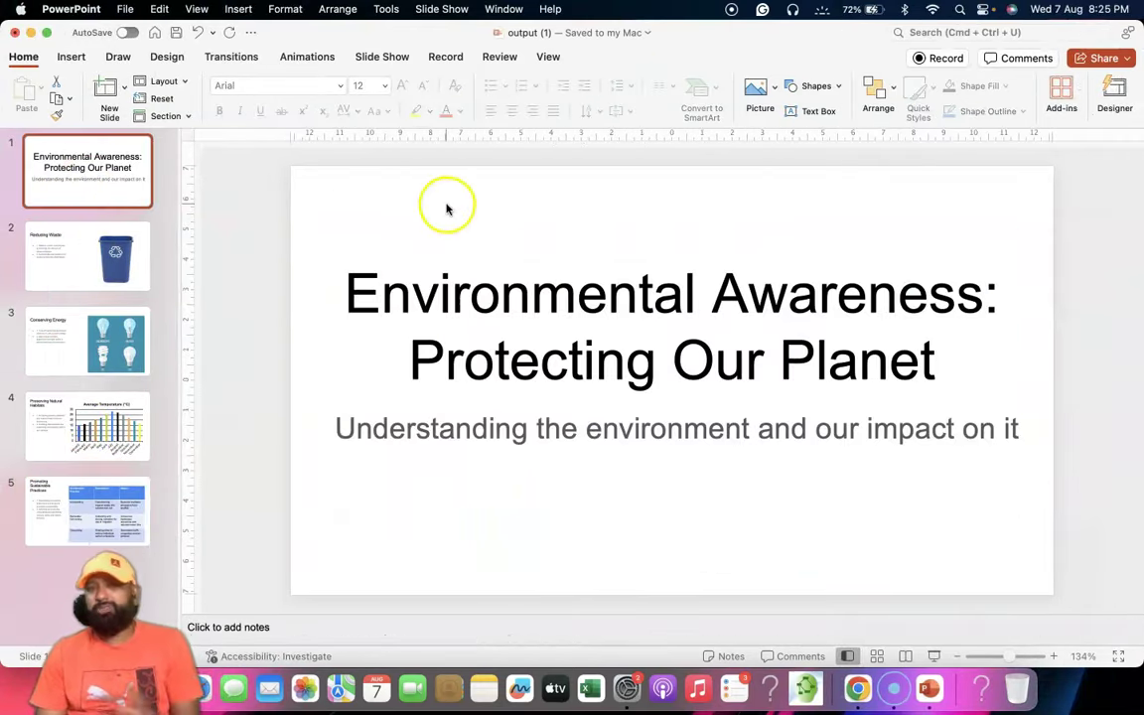
{"action": "left_click", "coordinate": [382, 56]}
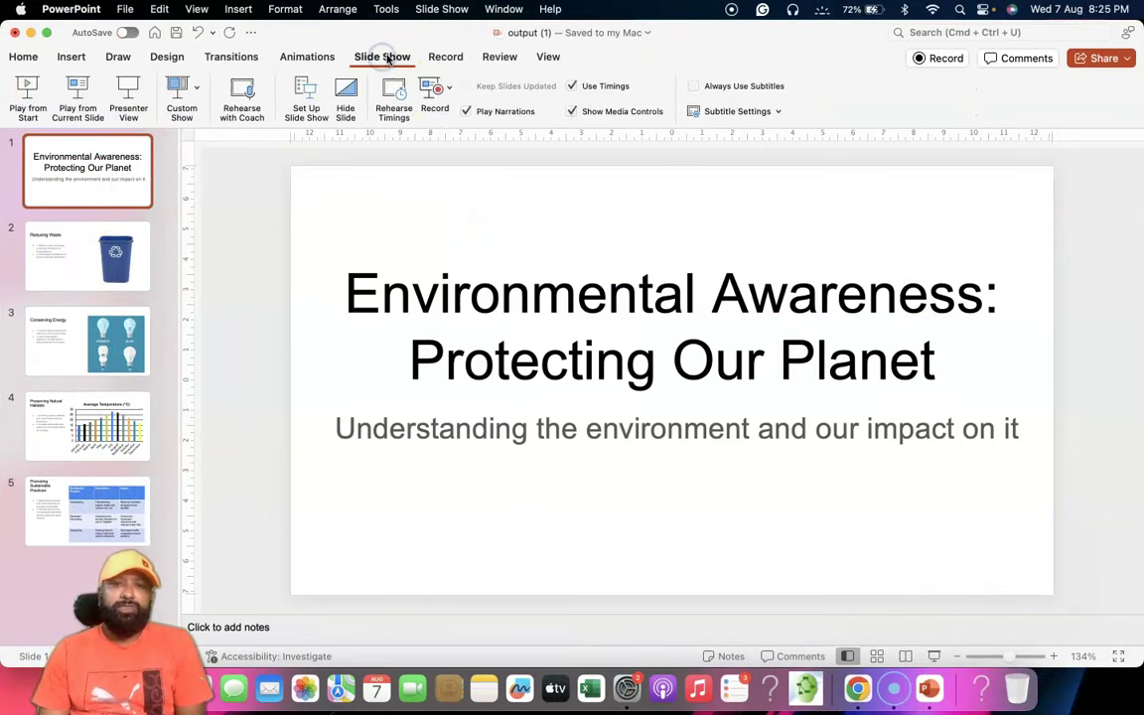
Play the deck full-screen from the title slide, advance two slides, then return to Empowerpoint's home page
{"action": "left_click", "coordinate": [76, 94]}
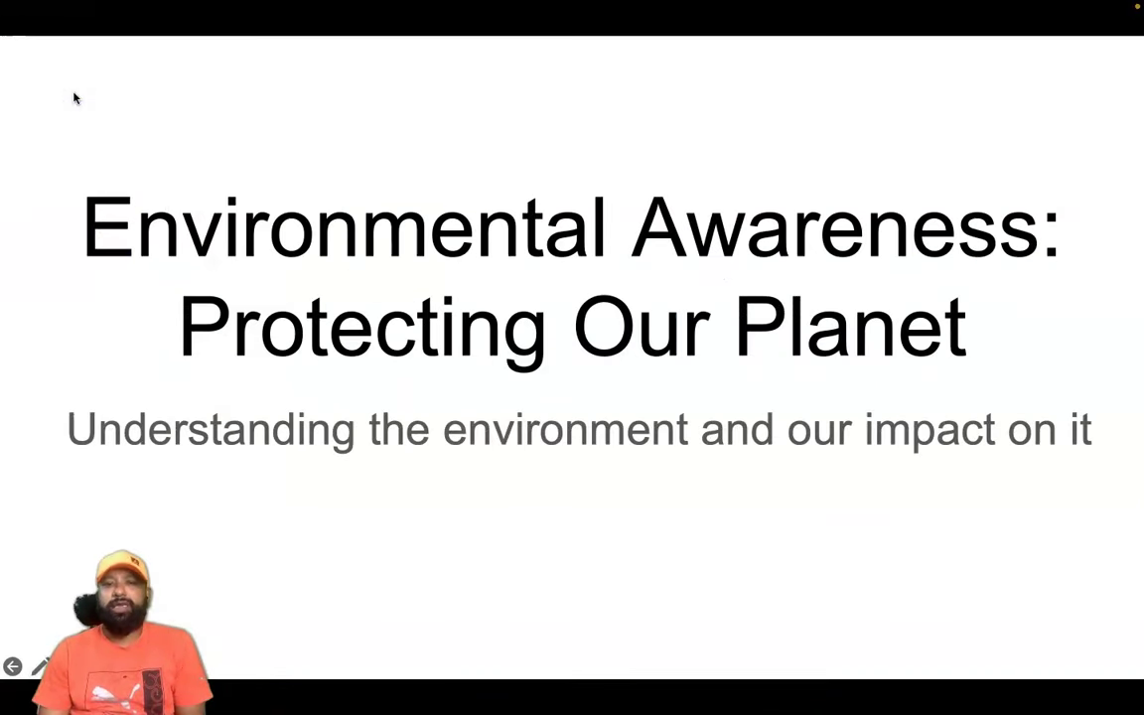
{"action": "key", "text": "Right"}
{"action": "key", "text": "Right"}
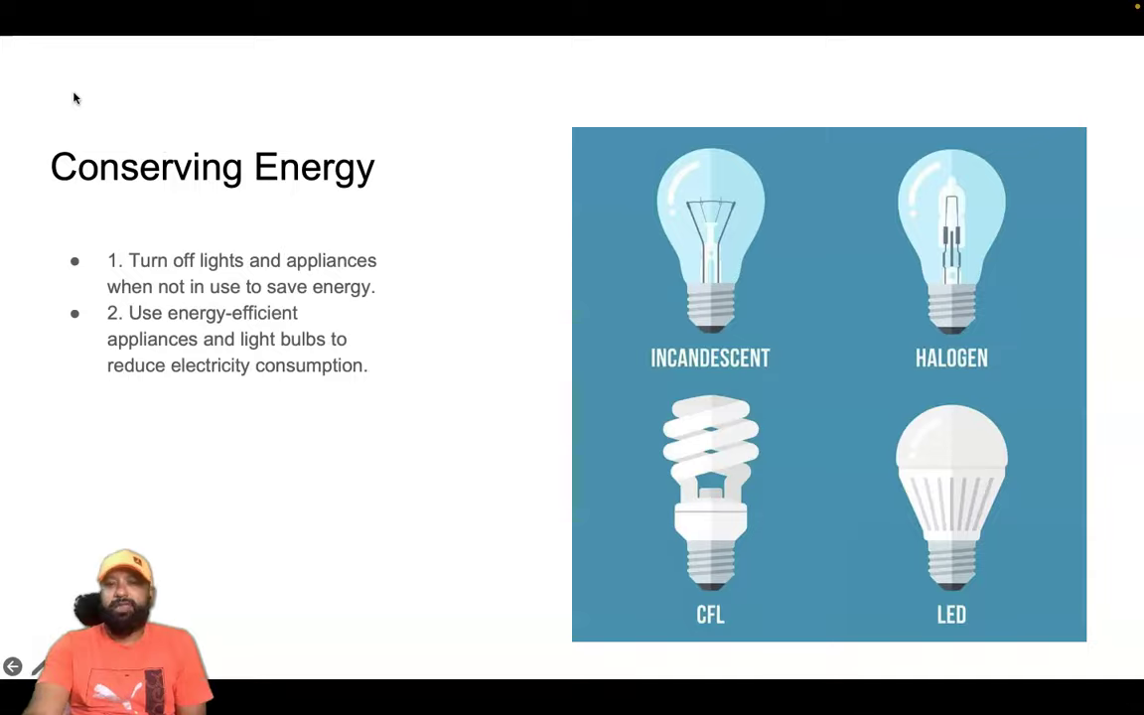
{"action": "key", "text": "Right"}
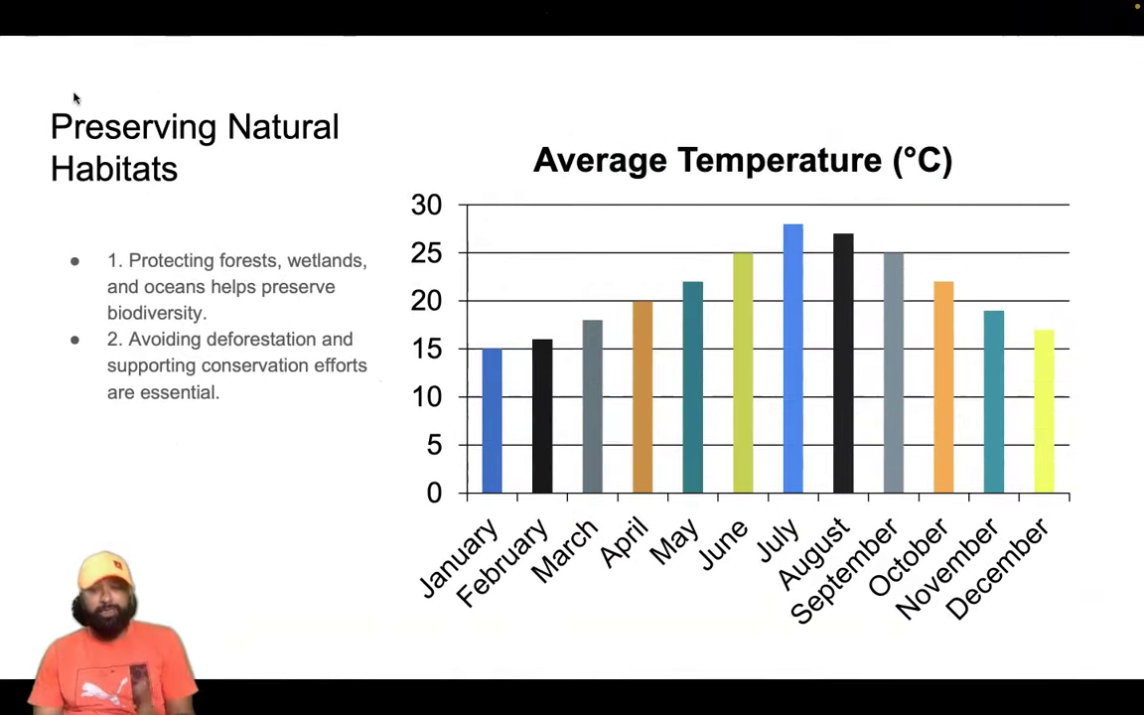
{"action": "left_click", "coordinate": [475, 133]}
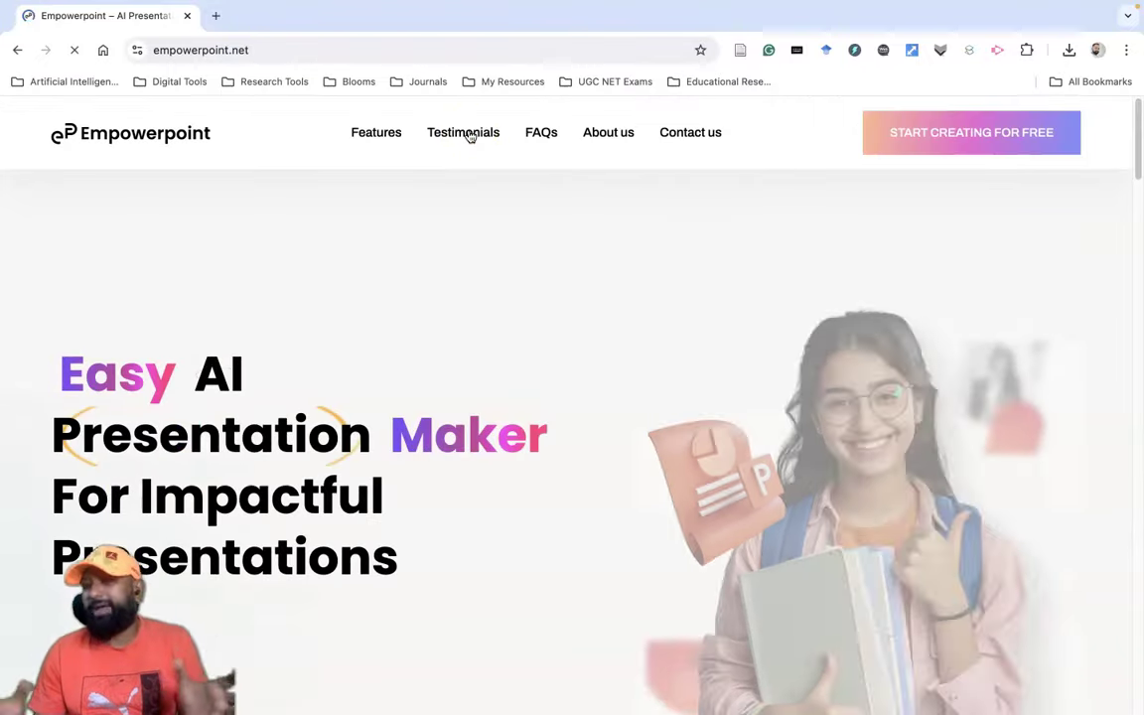